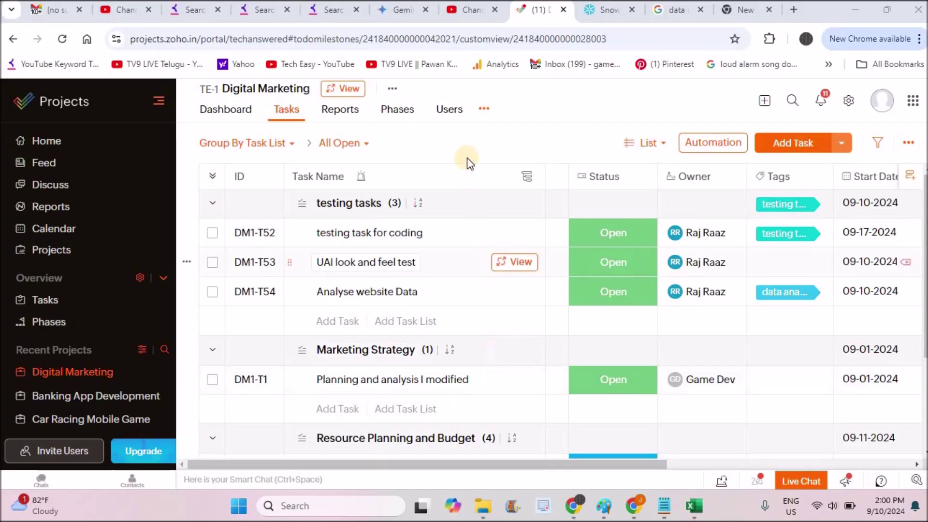
Step: Navigate from the portal home to the Digital Marketing project's task list
click(449, 109)
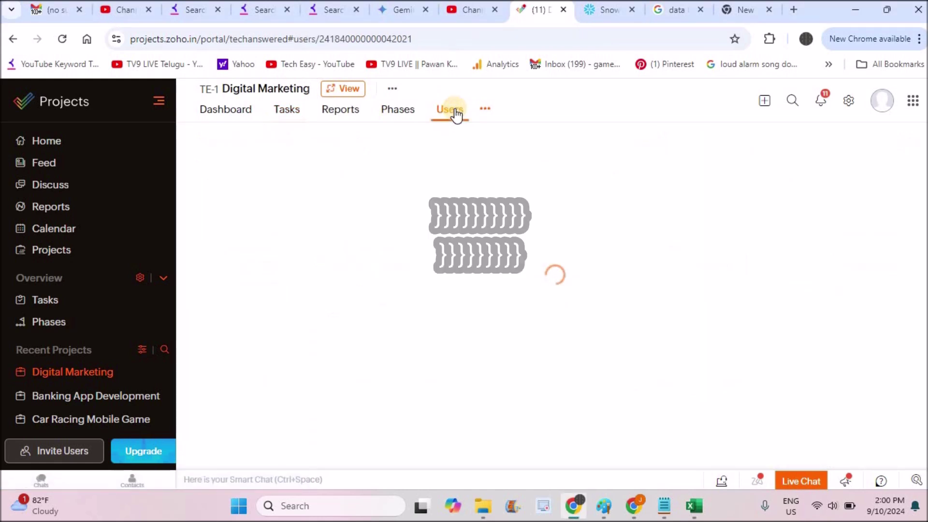
click(102, 139)
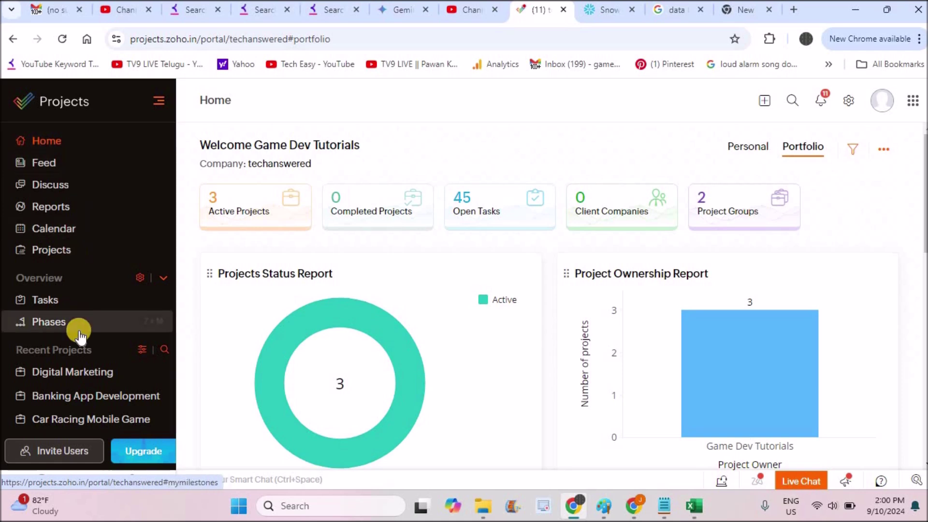
mouse_move(72, 372)
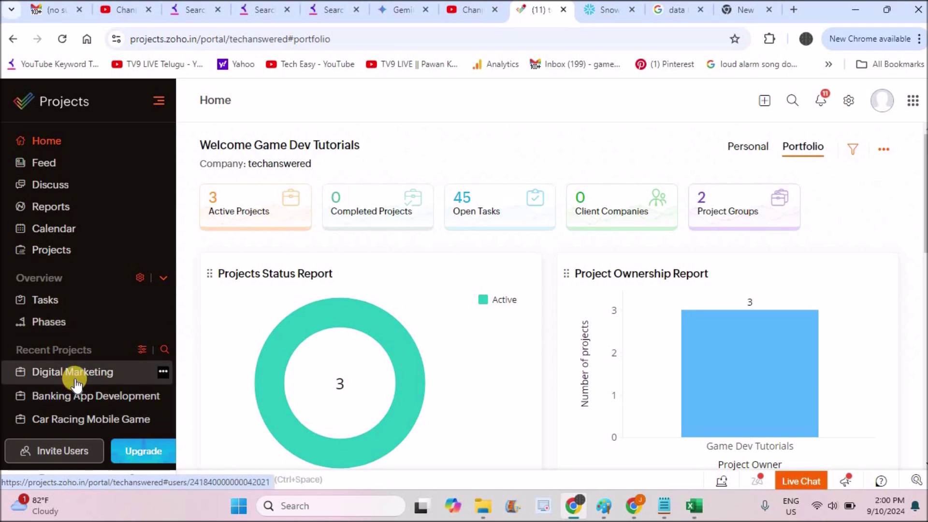
click(75, 374)
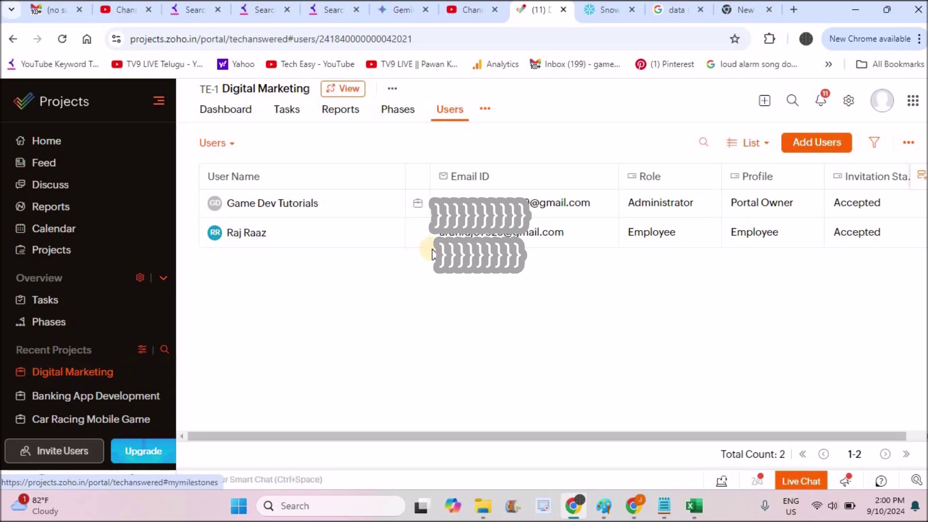
click(290, 113)
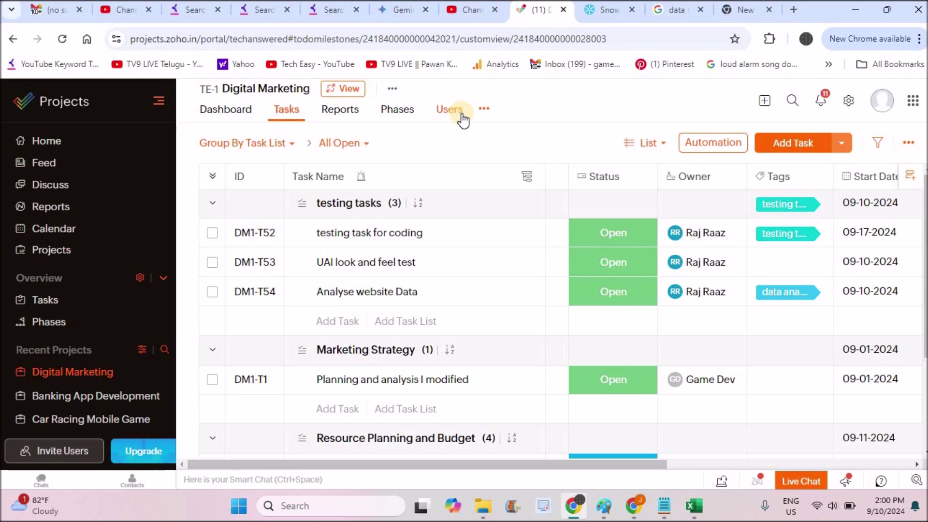
Step: From the project's Users list, start inviting a new member with full User access
click(449, 110)
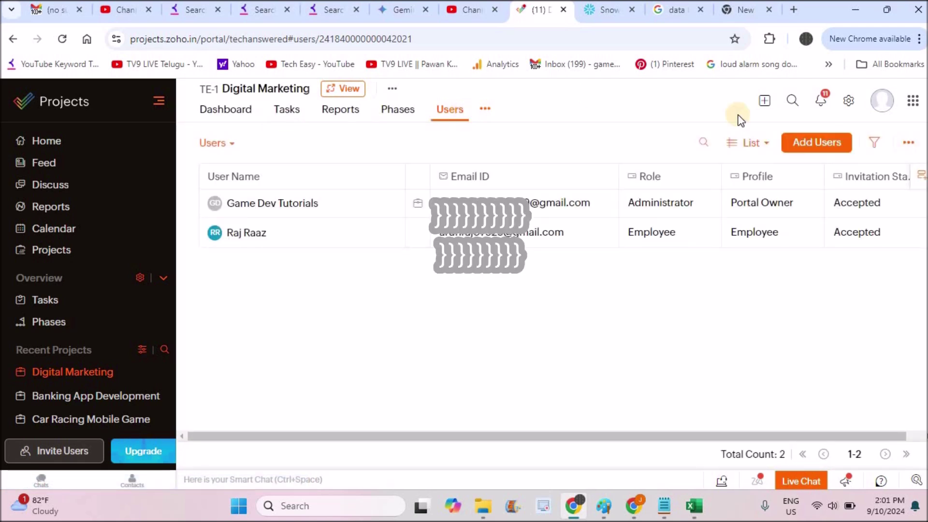
click(799, 149)
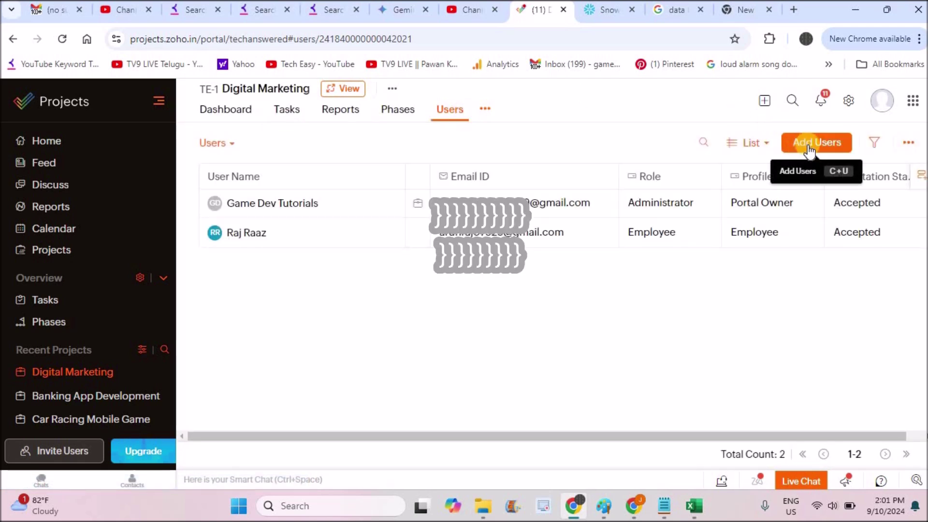
click(810, 149)
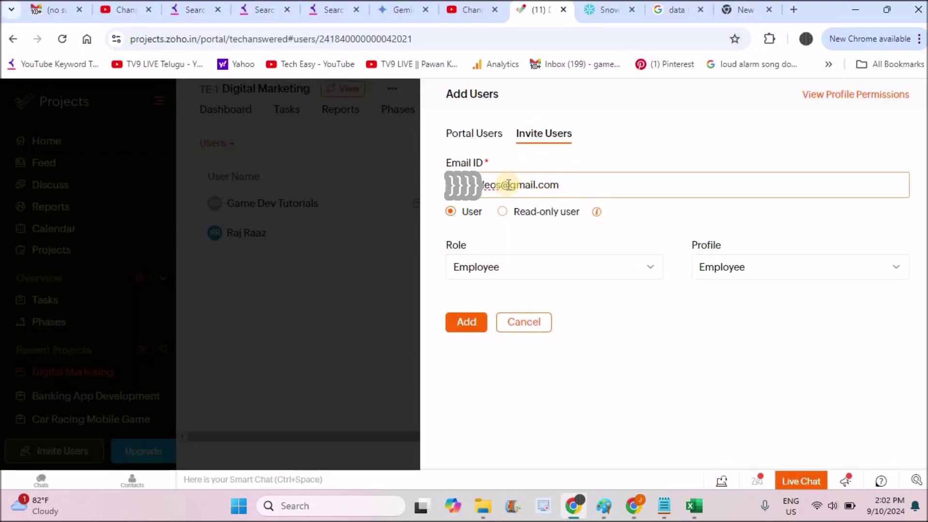
click(569, 182)
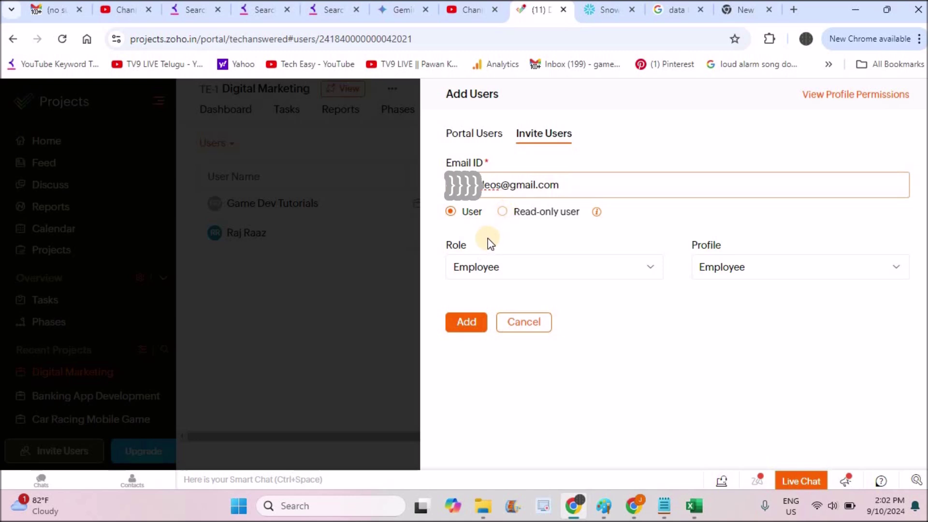
Step: Invite alex with the Employee role and Employee profile, confirming the success message
click(529, 269)
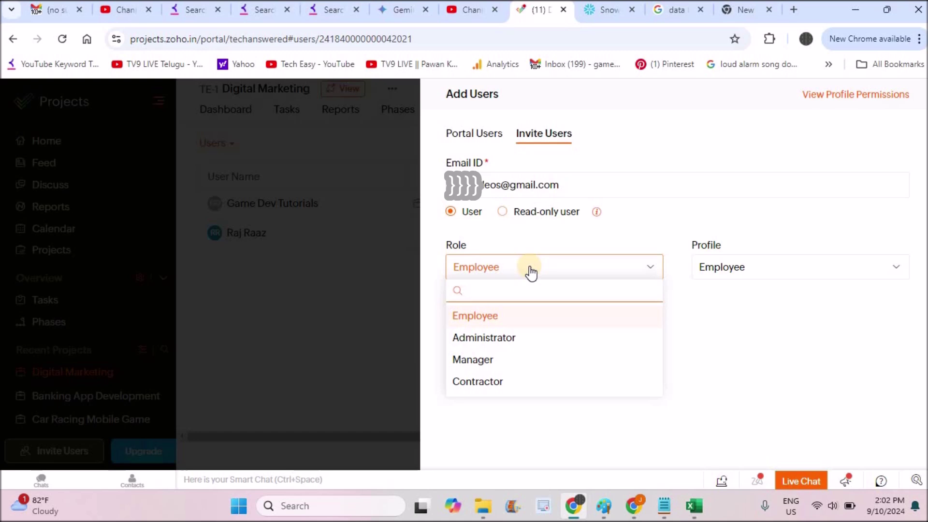
click(506, 344)
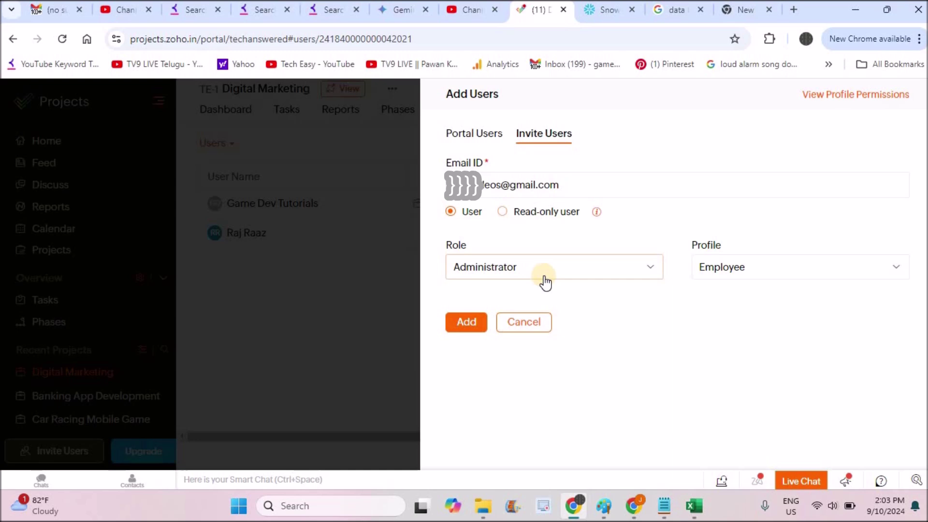
click(545, 281)
click(524, 319)
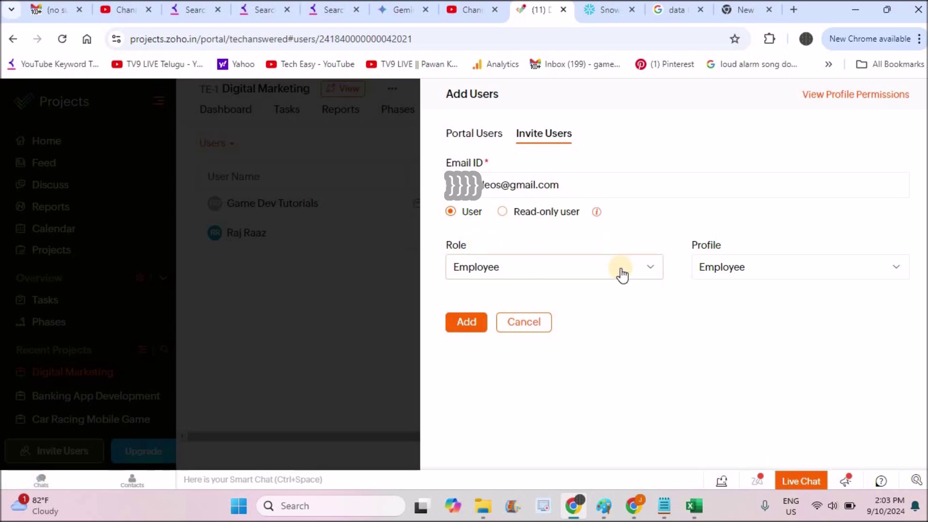
click(776, 271)
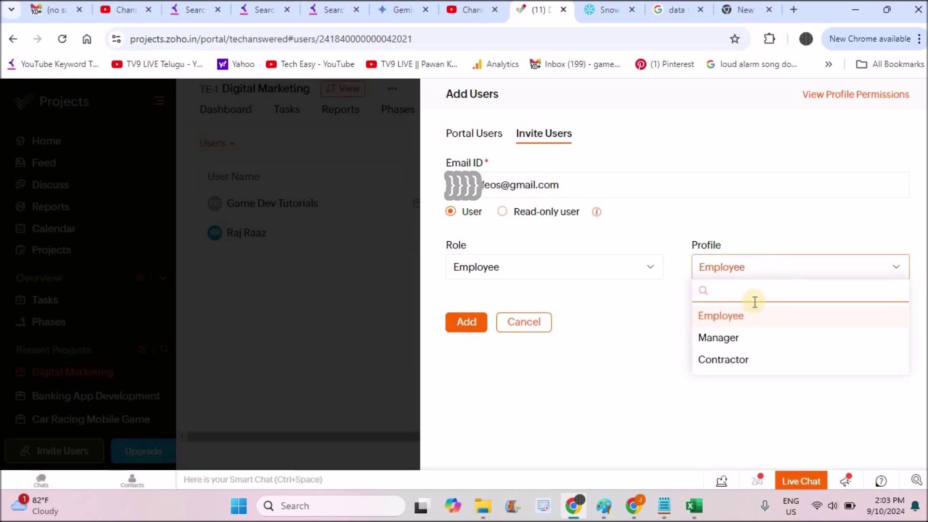
click(744, 318)
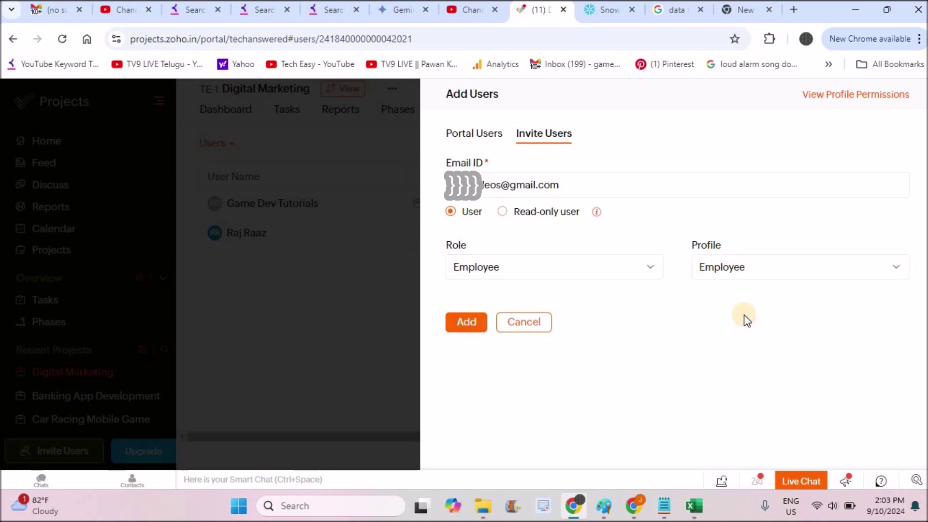
click(469, 328)
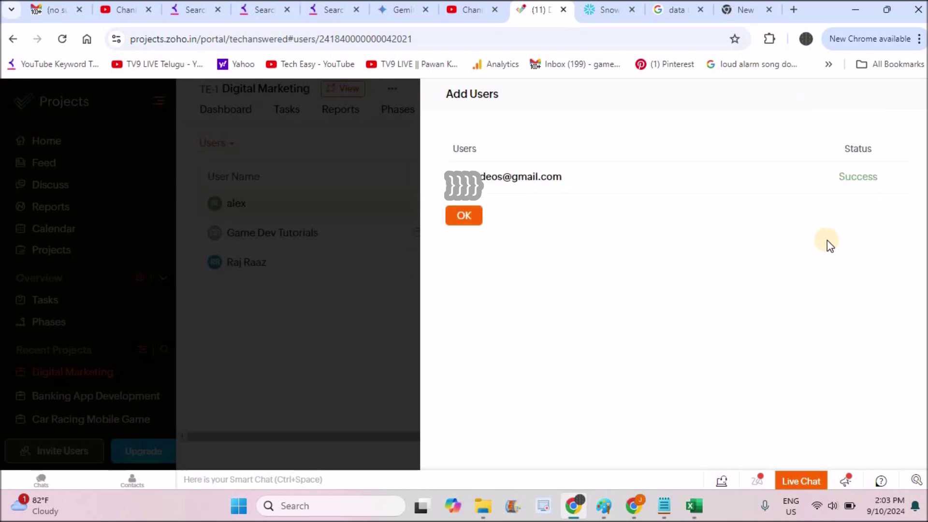
mouse_move(858, 176)
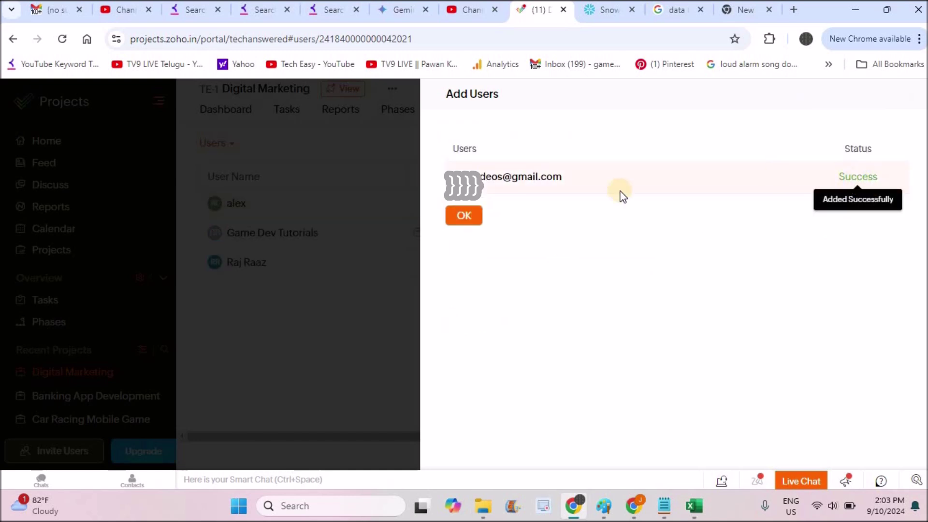
click(467, 214)
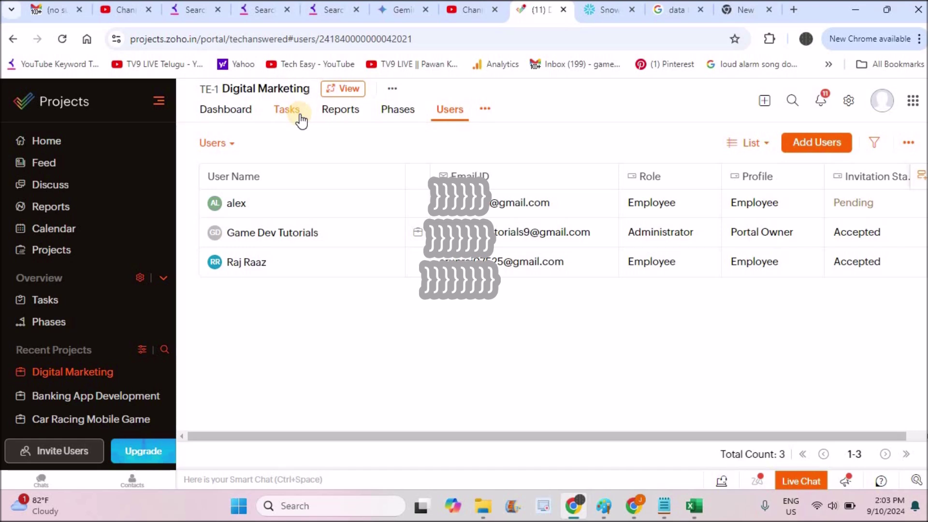
Step: Switch to the other Chrome window showing the Gmail inbox
click(633, 507)
Step: Open the 'Invitation to join the organization!' email and continue to Zoho sign-in
click(442, 278)
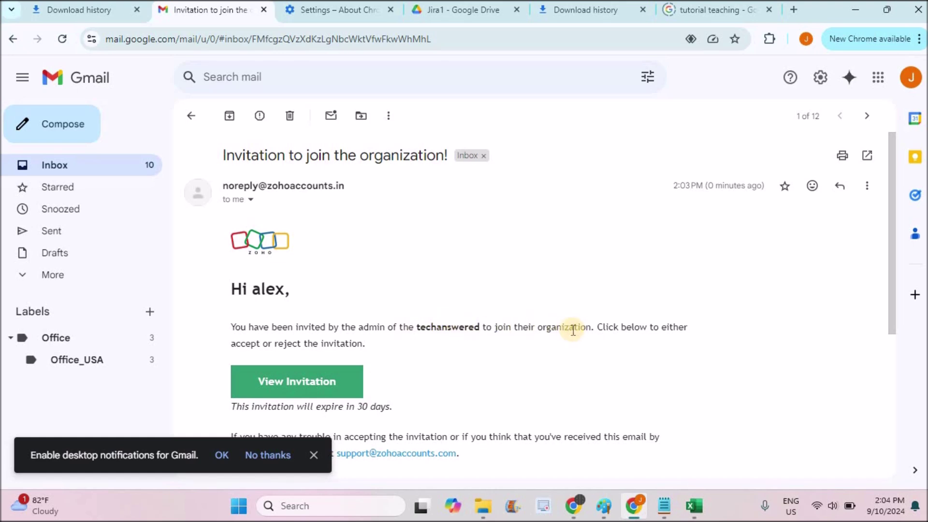
click(275, 386)
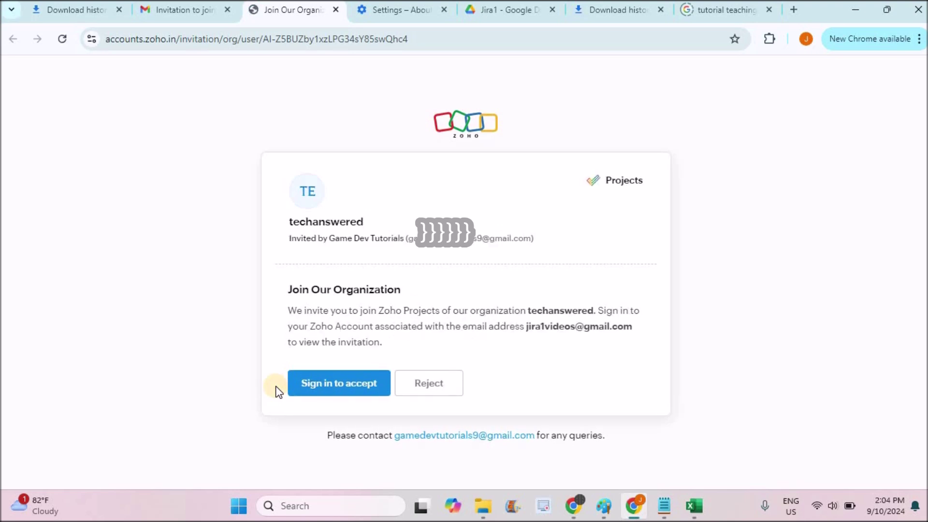
click(353, 384)
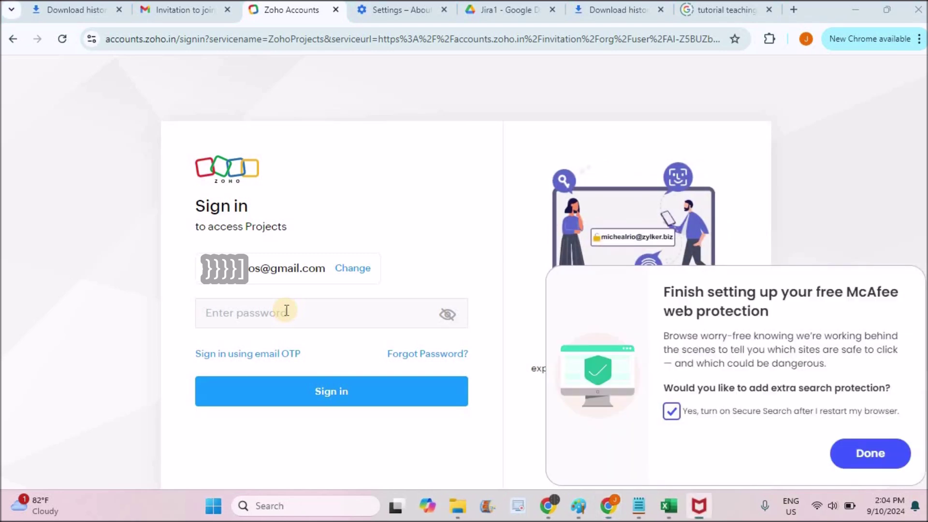
Step: Request an email OTP for sign-in and switch to Gmail to find the code
click(236, 363)
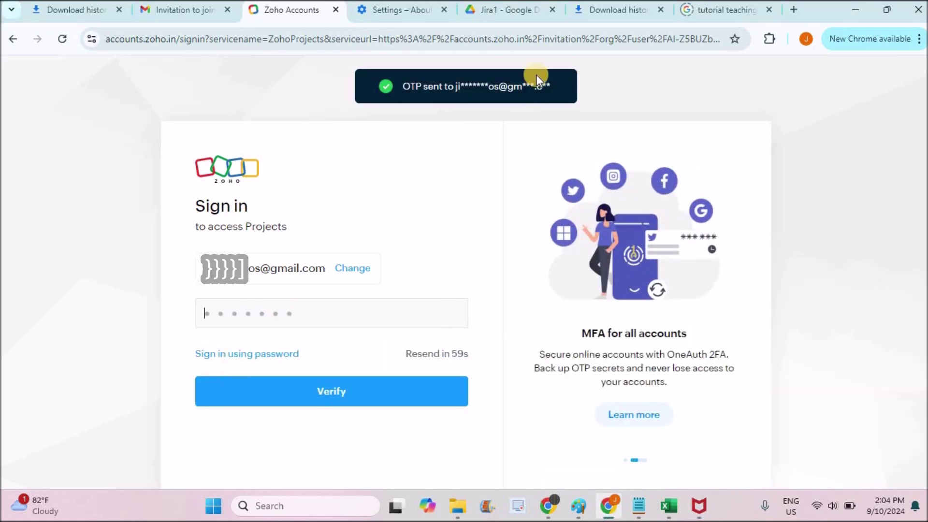
click(187, 9)
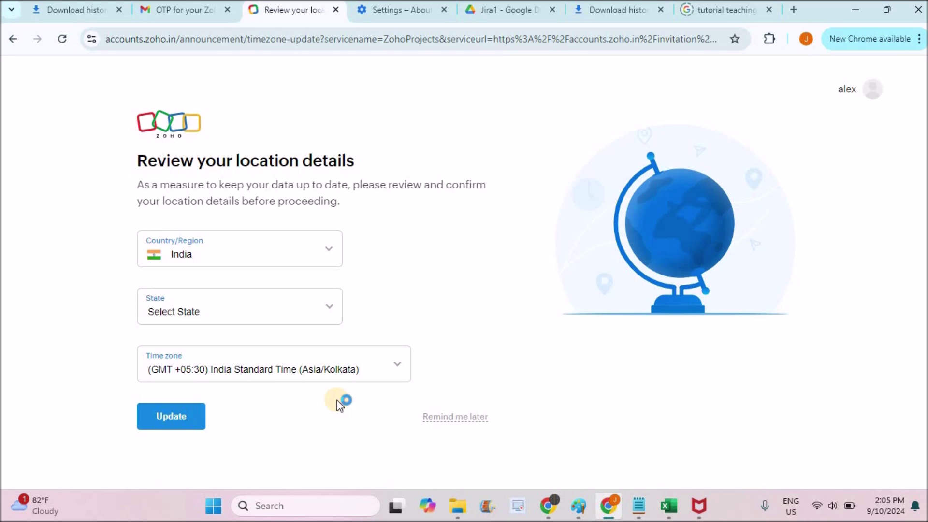
Step: Set the location state to Andhra Pradesh and save the location details
click(327, 319)
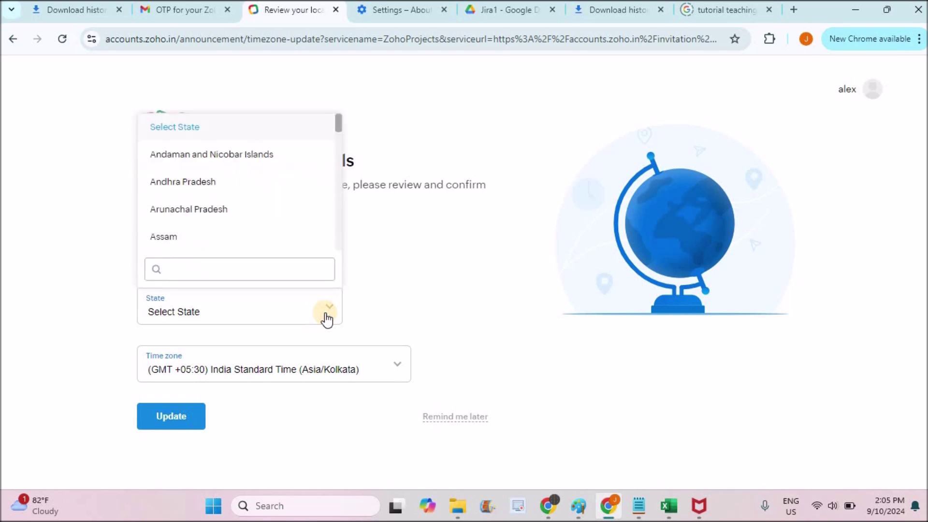
click(216, 184)
click(190, 418)
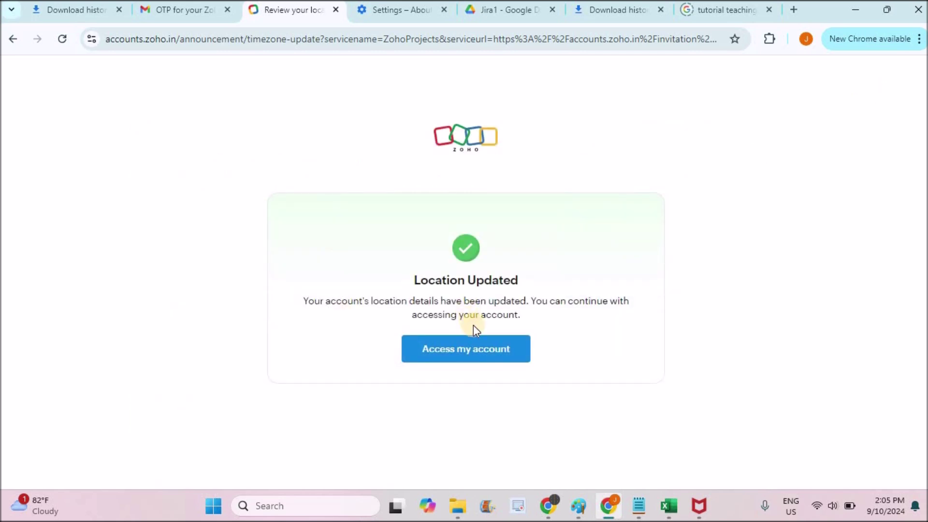
Step: Accept the techanswered organization invitation, redirect to the portal, and return to the admin window
click(479, 345)
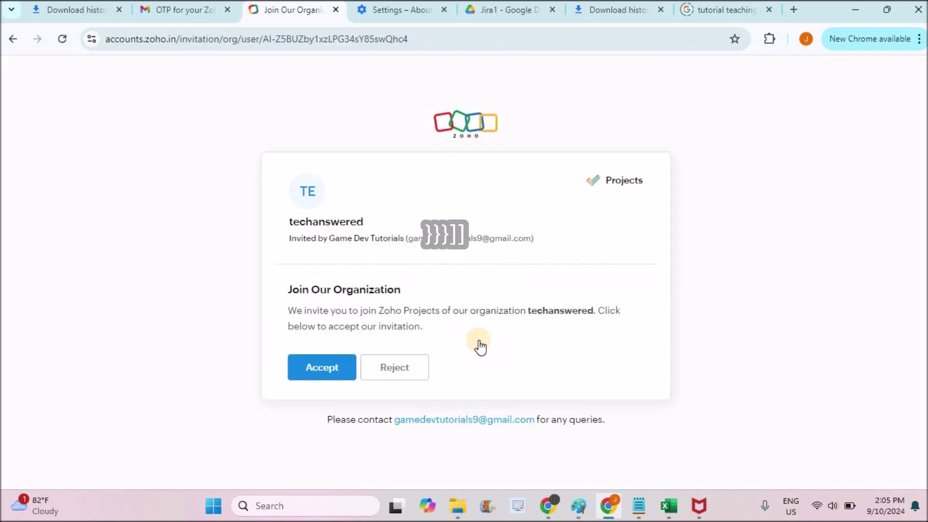
click(311, 367)
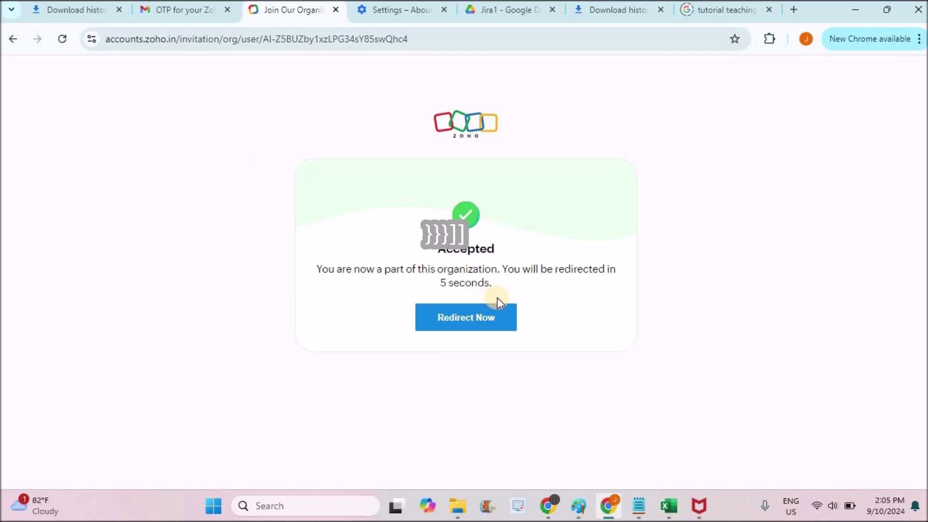
click(496, 316)
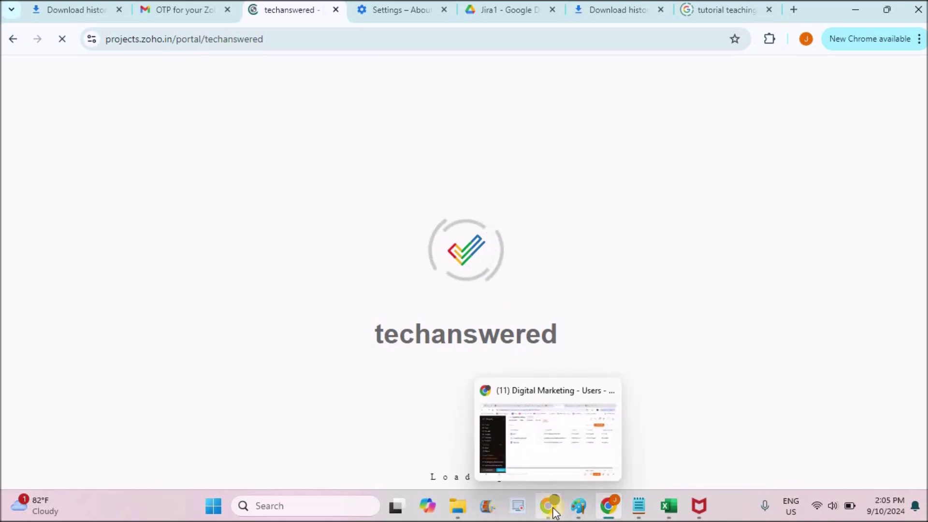
mouse_move(549, 506)
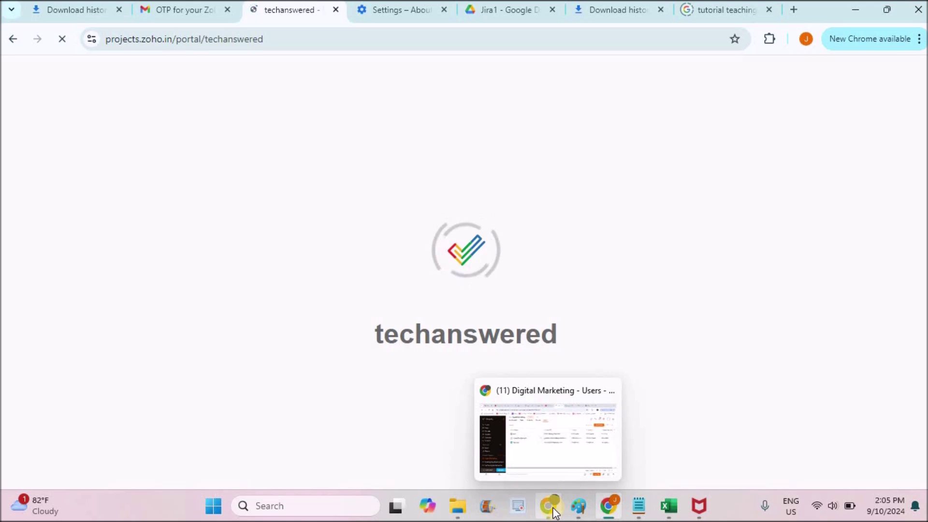
click(552, 506)
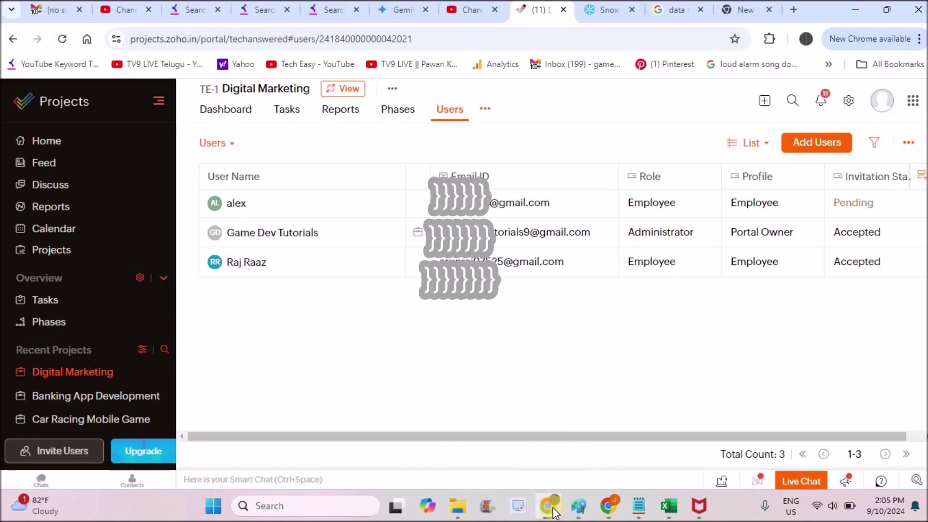
Step: Check tasks DM1-T52 and DM1-T53 in the task list and show owner options
click(282, 110)
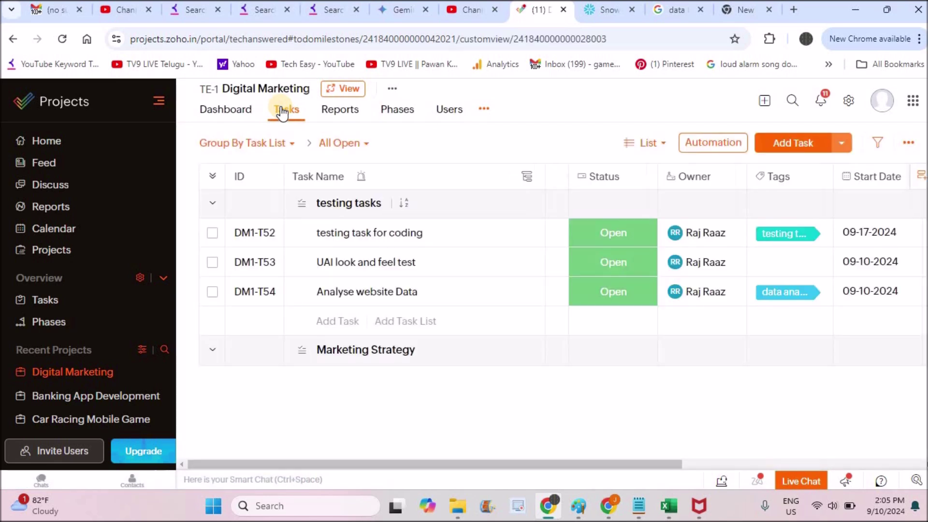
click(213, 234)
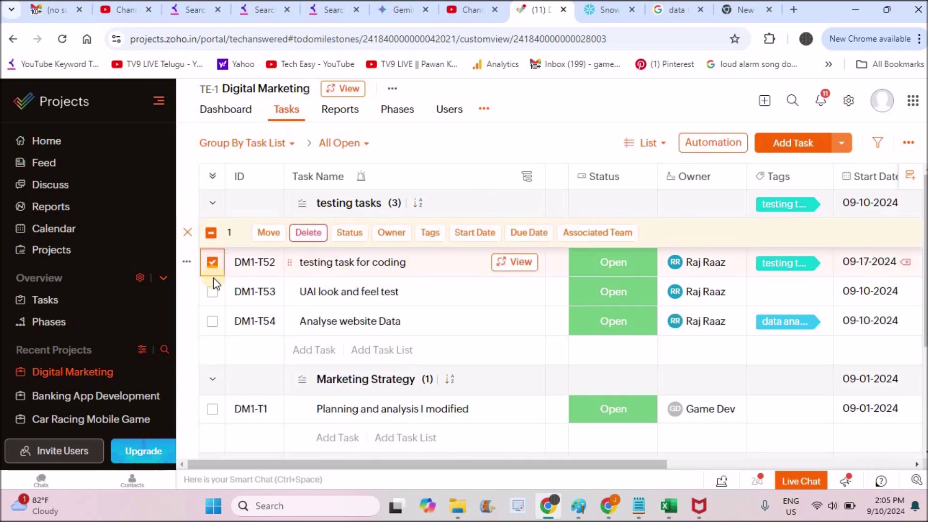
click(211, 291)
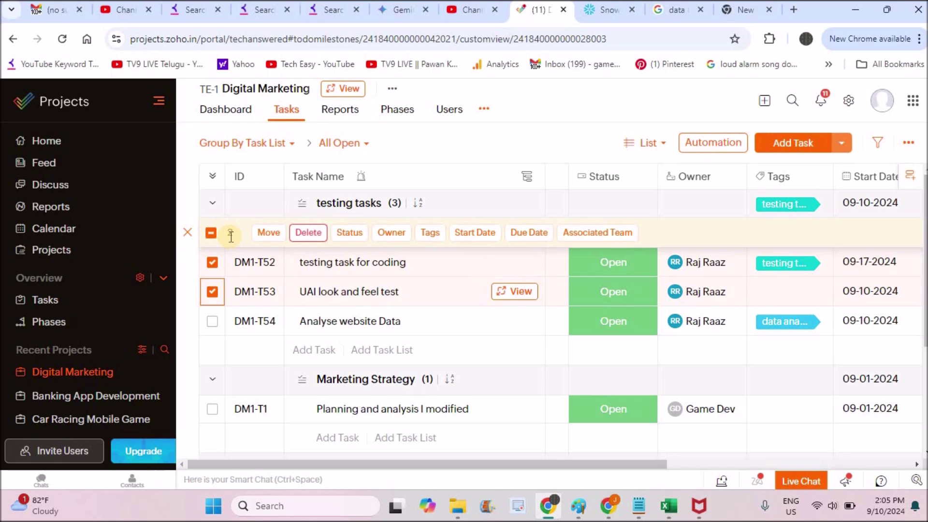
click(391, 232)
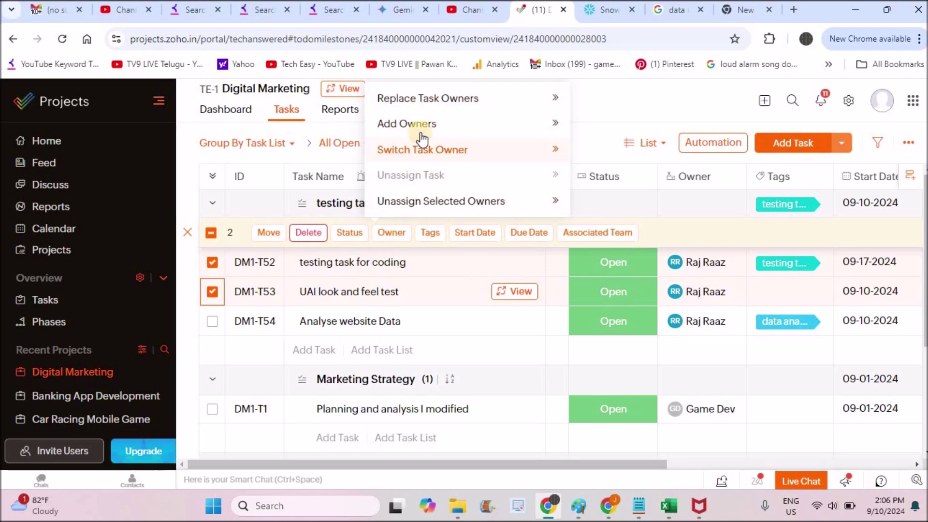
Step: Replace the owners of DM1-T52 and DM1-T53 with alex as the only owner
click(497, 101)
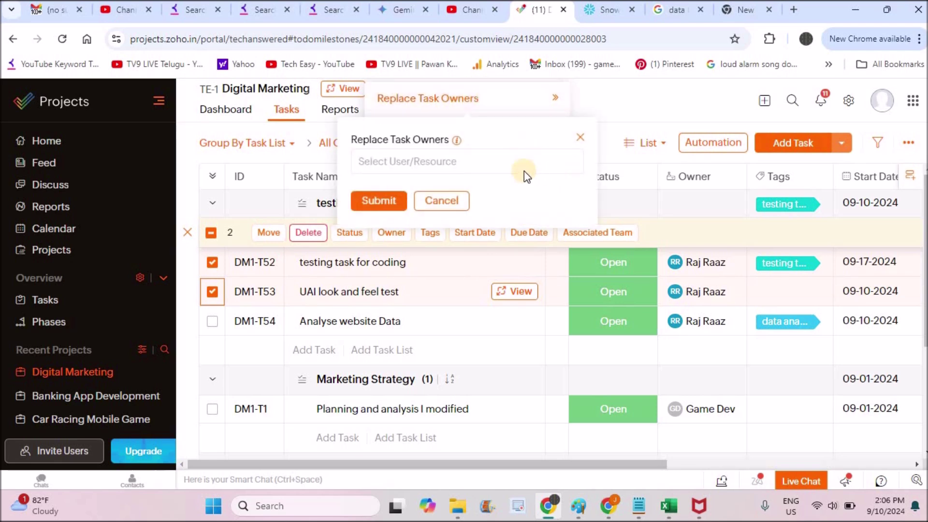
click(449, 160)
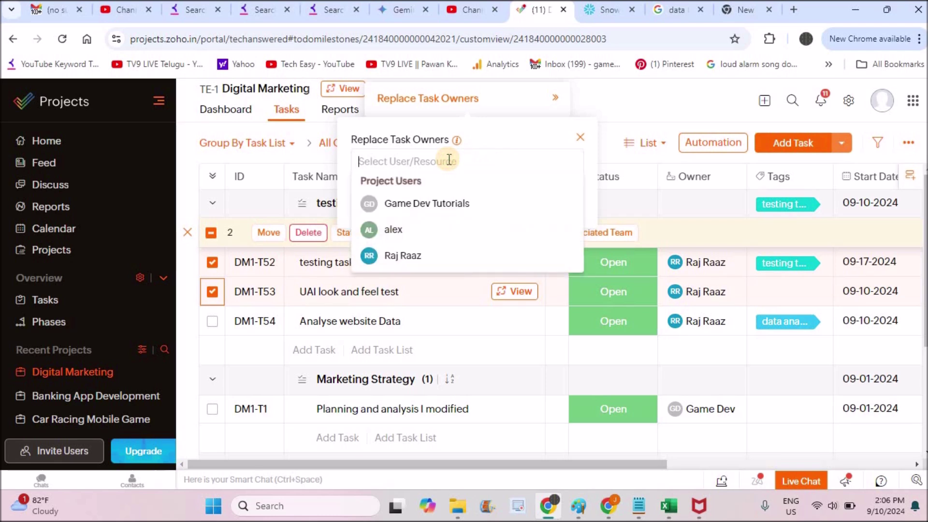
click(392, 230)
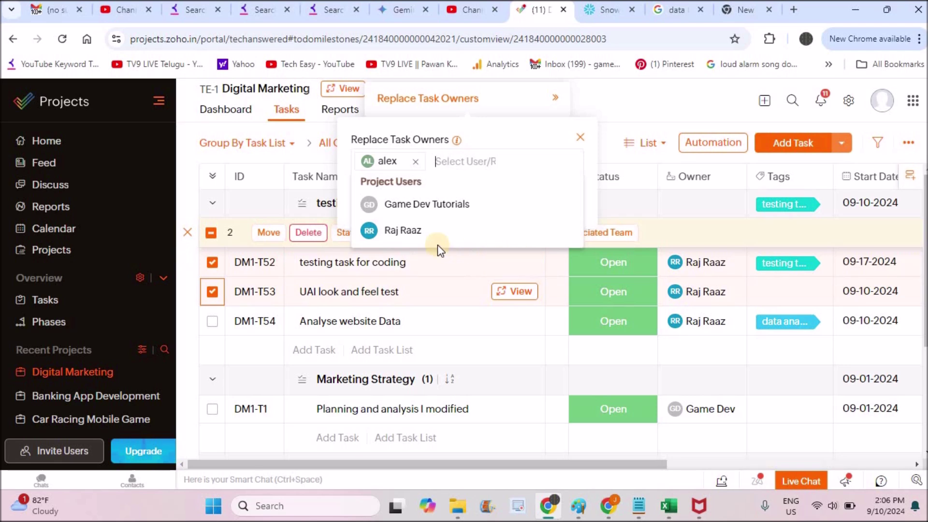
click(424, 230)
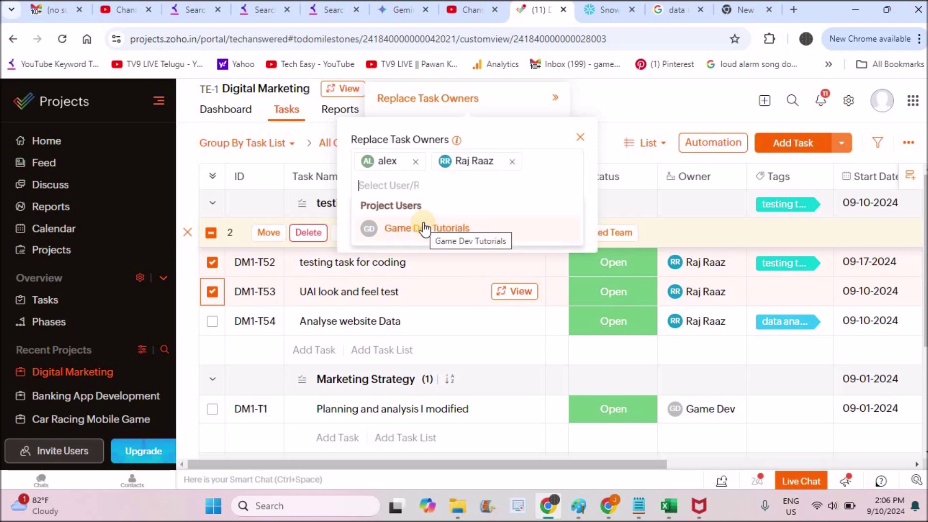
click(511, 163)
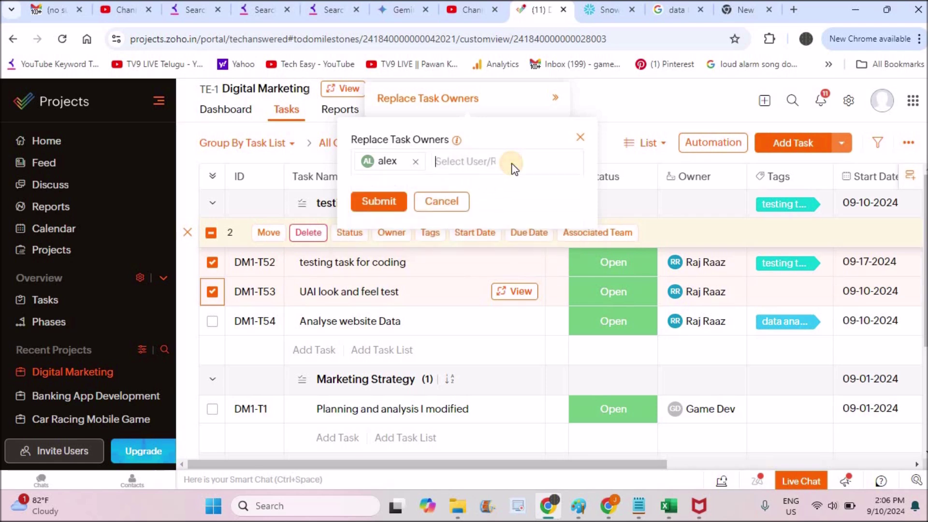
click(384, 206)
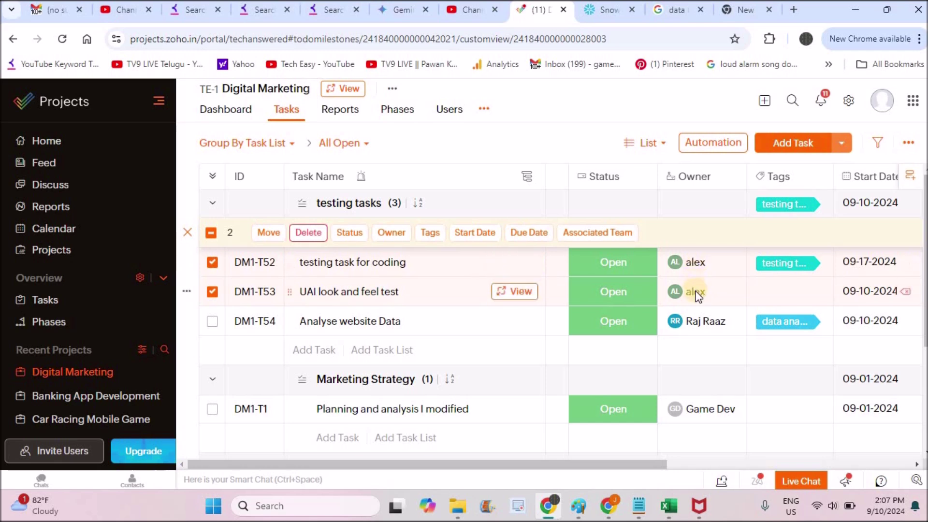
Step: In alex's window, close onboarding, skip the profile update and tour, and dismiss notifications
mouse_move(607, 506)
click(611, 512)
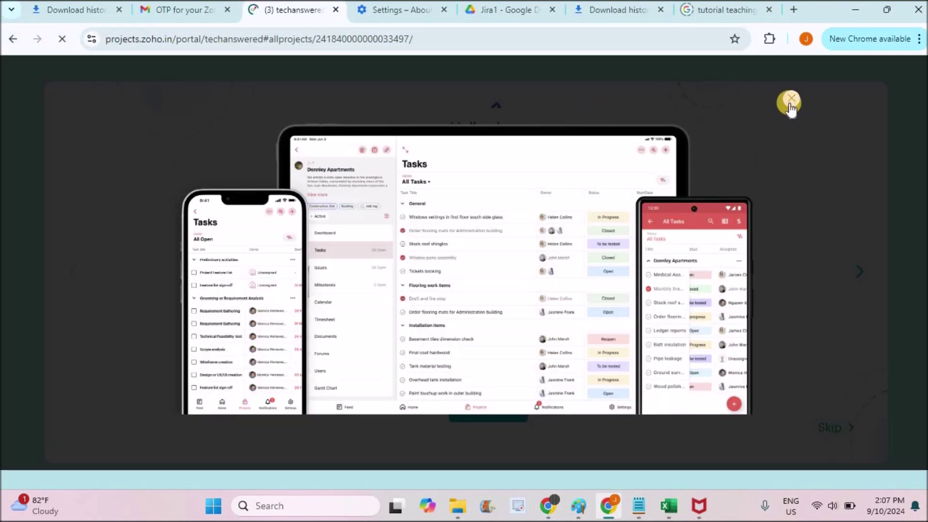
click(790, 102)
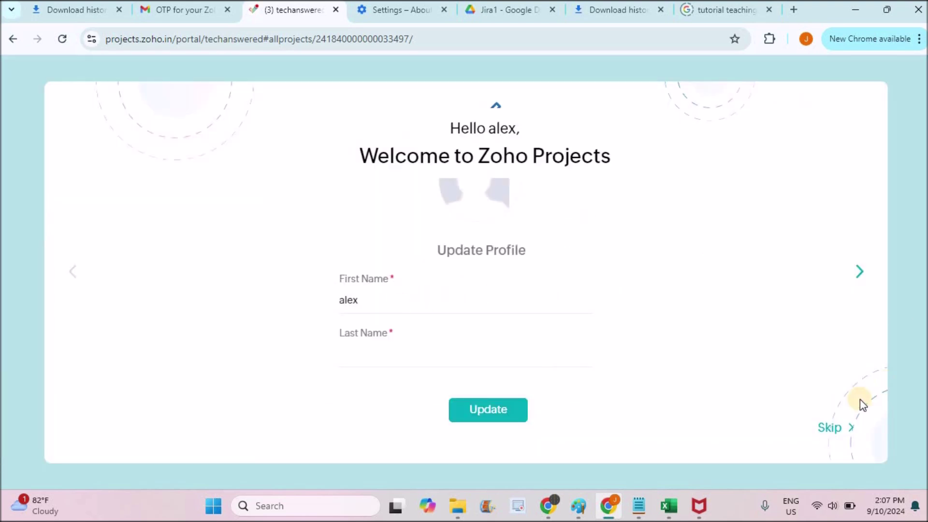
click(824, 428)
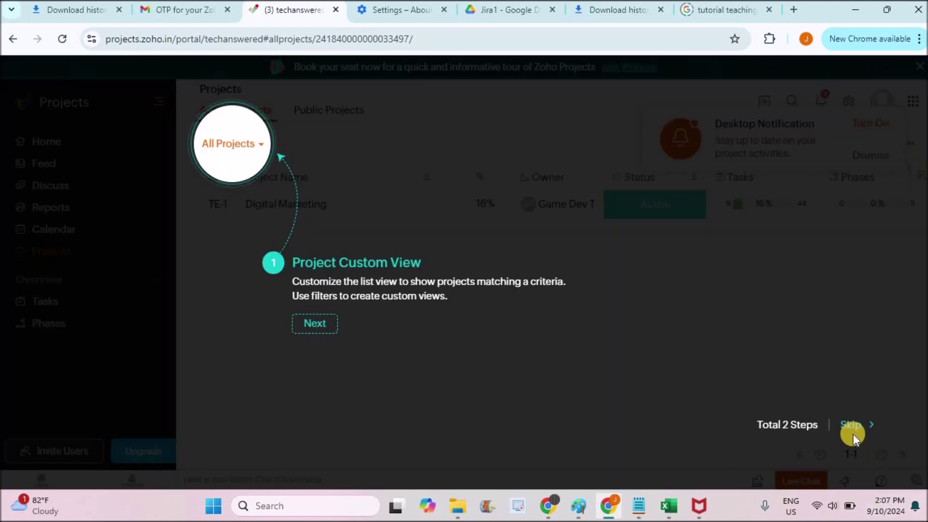
click(850, 426)
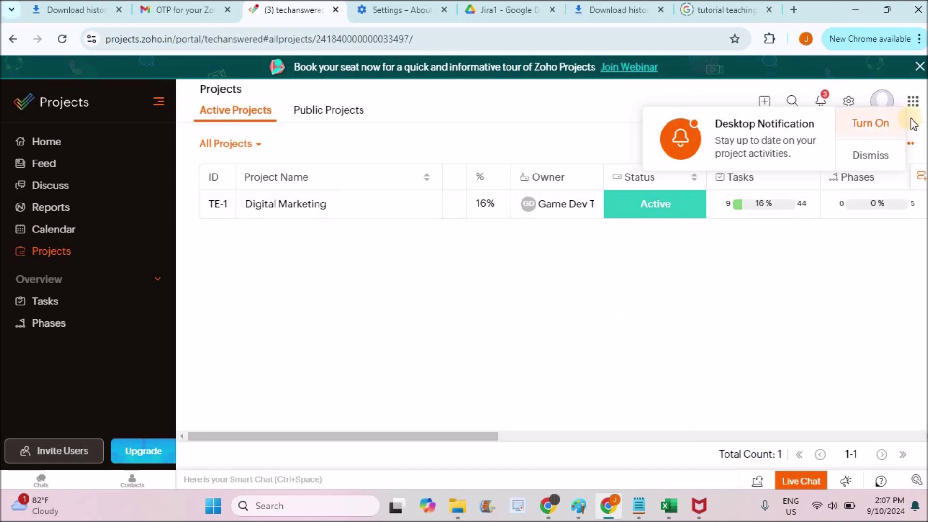
click(875, 156)
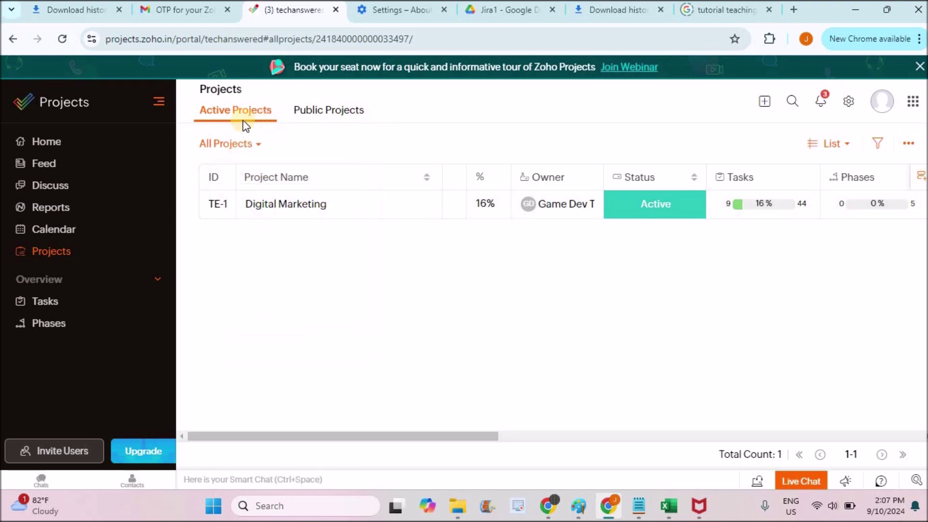
Step: Open the Digital Marketing project from alex's portal
click(257, 143)
click(467, 272)
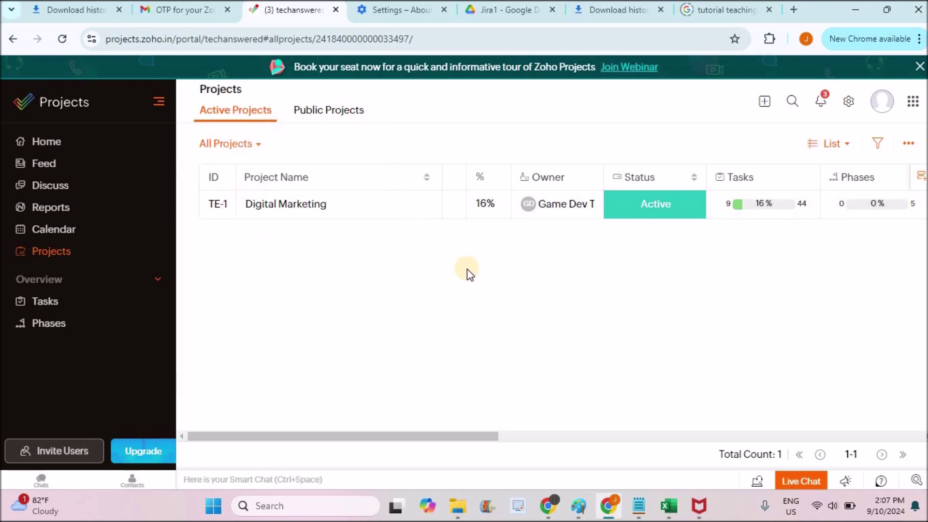
click(309, 209)
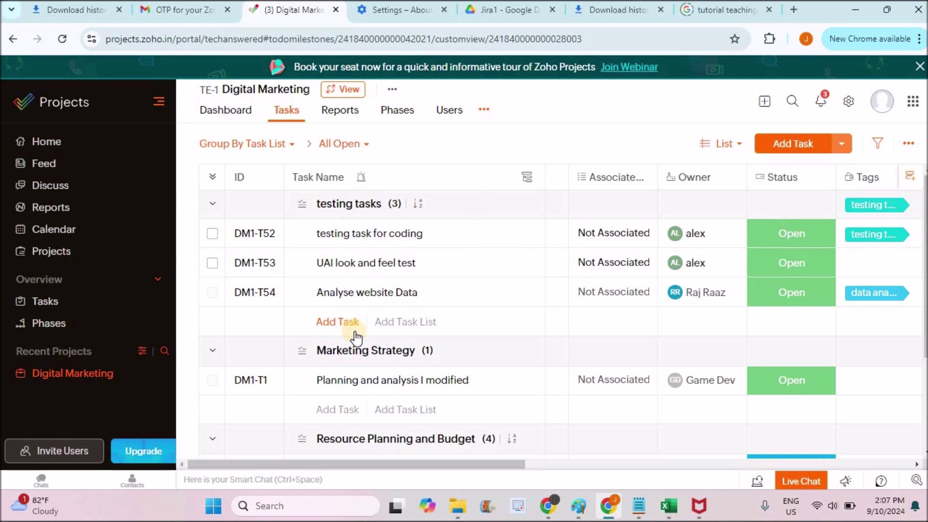
Step: Filter the Digital Marketing task list to the 'My Open' view
click(237, 113)
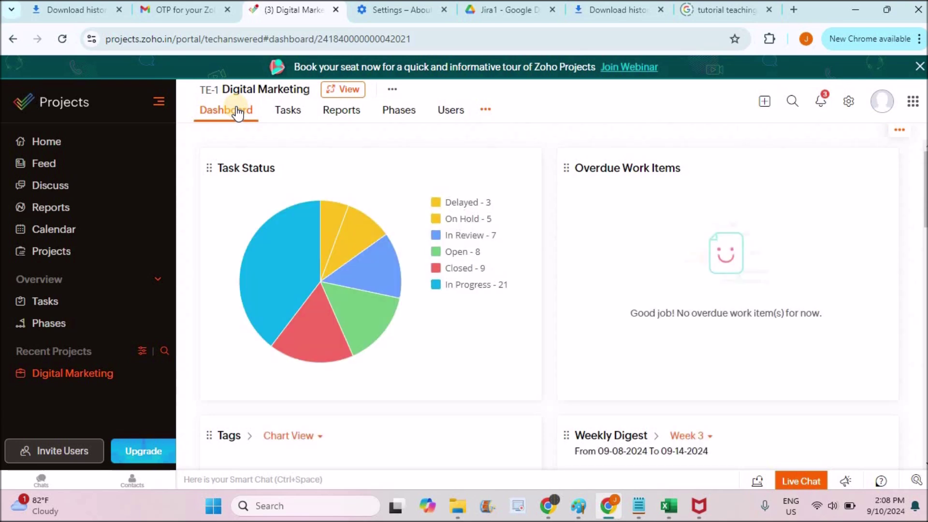
click(287, 112)
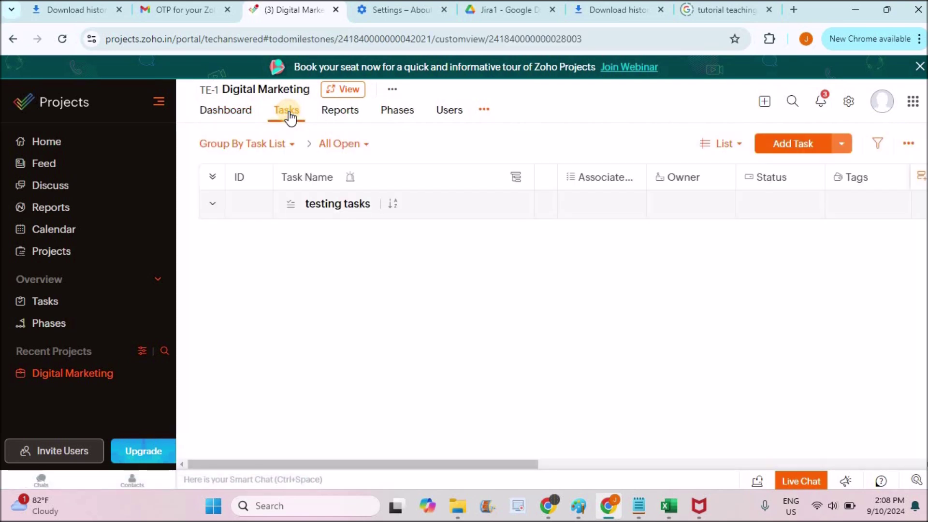
click(355, 148)
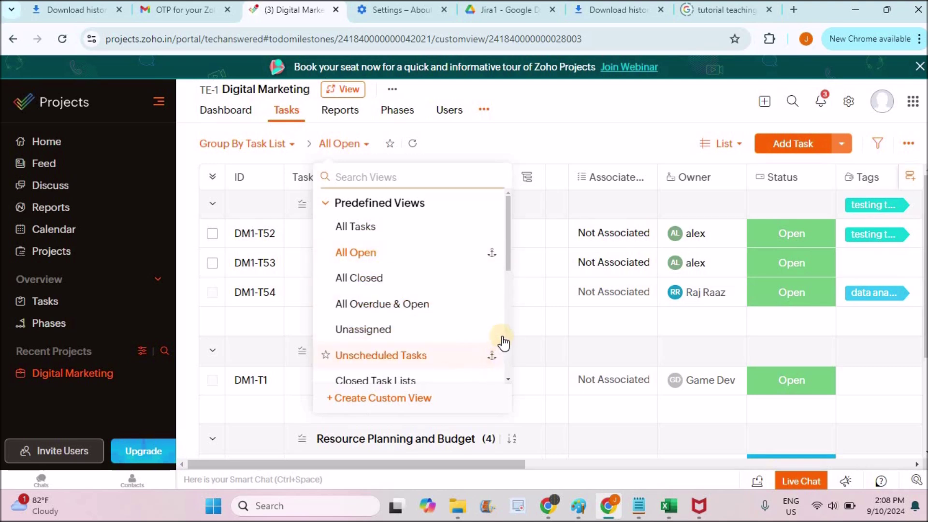
scroll(379, 221, down, 3)
click(381, 219)
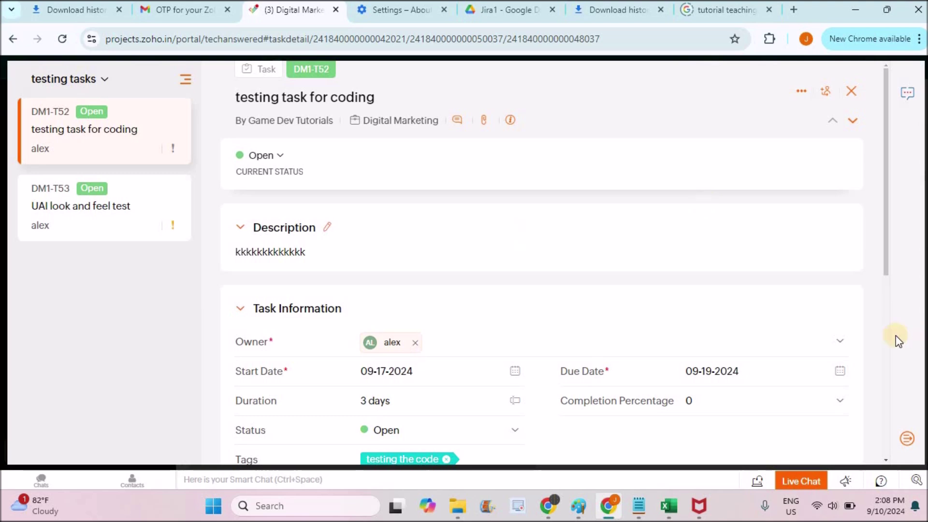
Step: Change task DM1-T52 (testing task for coding) from Open to In Progress
click(887, 339)
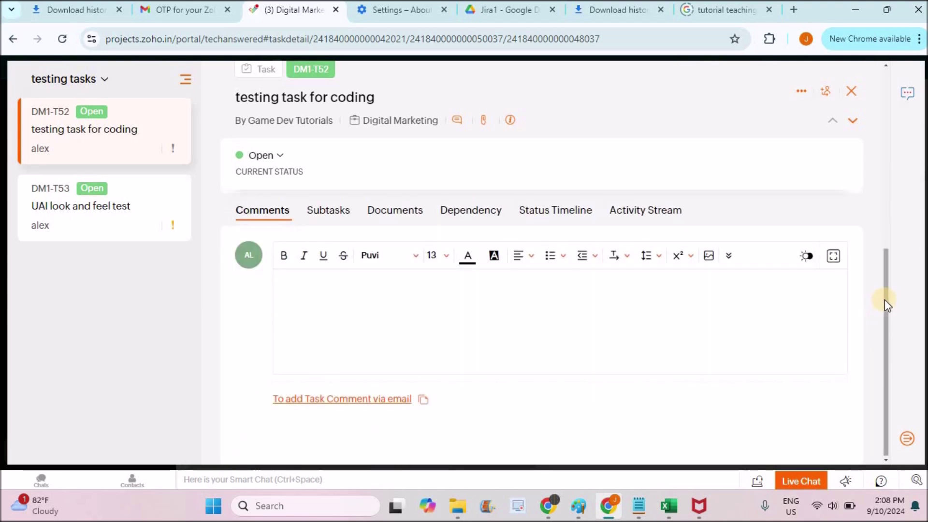
drag(881, 265, 892, 143)
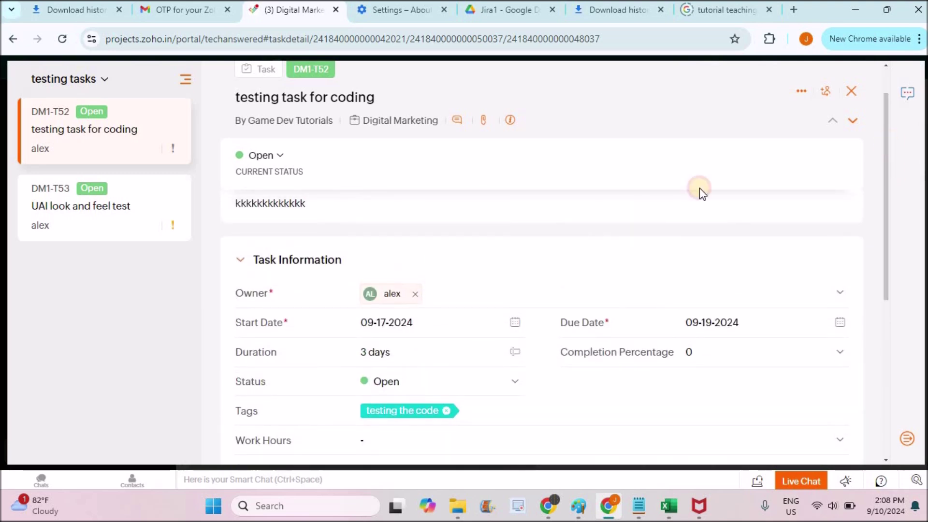
click(280, 157)
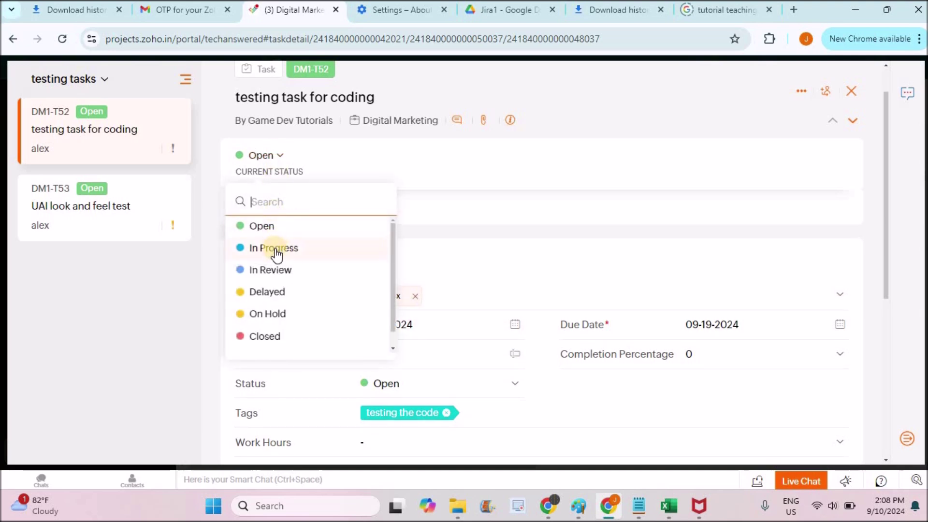
click(275, 248)
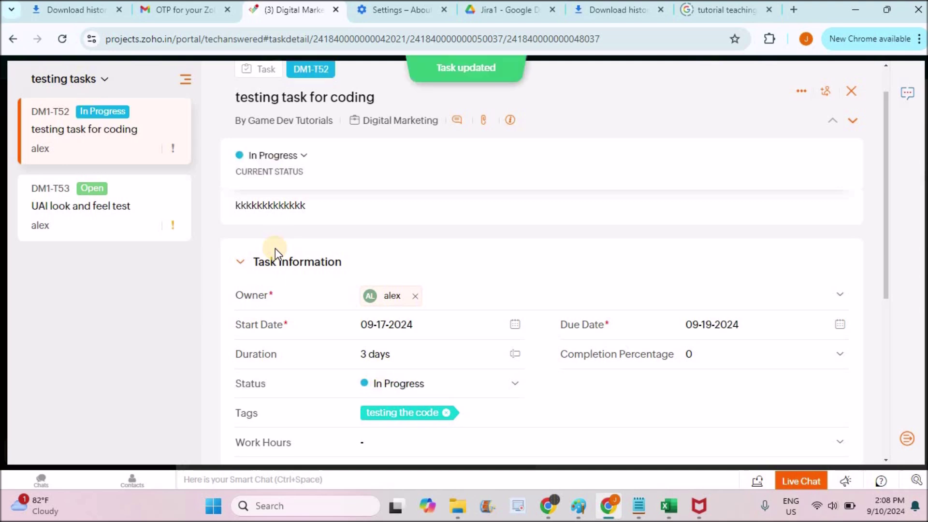
scroll(890, 398, down, 5)
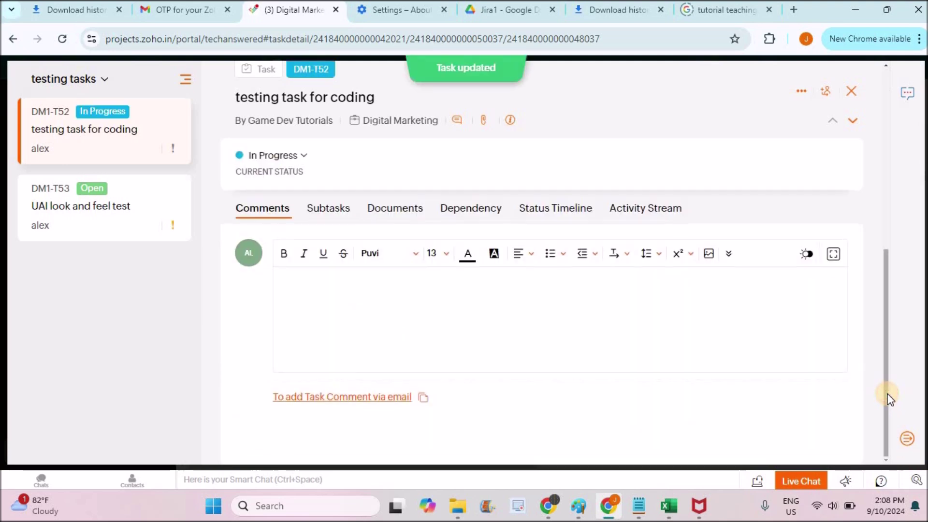
Step: Draft an unposted comment starting 'i have' on DM1-T52, then switch to the admin's task list
click(490, 318)
text(i)
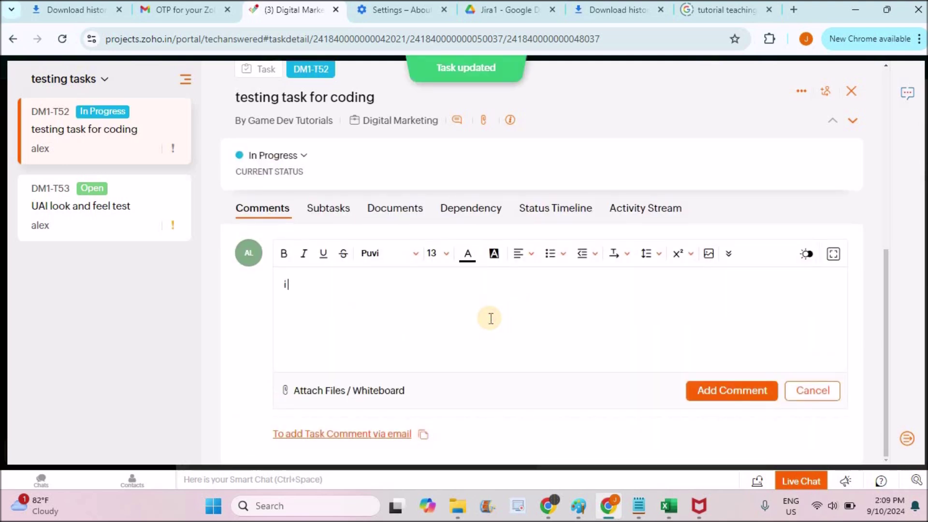
text(have strat)
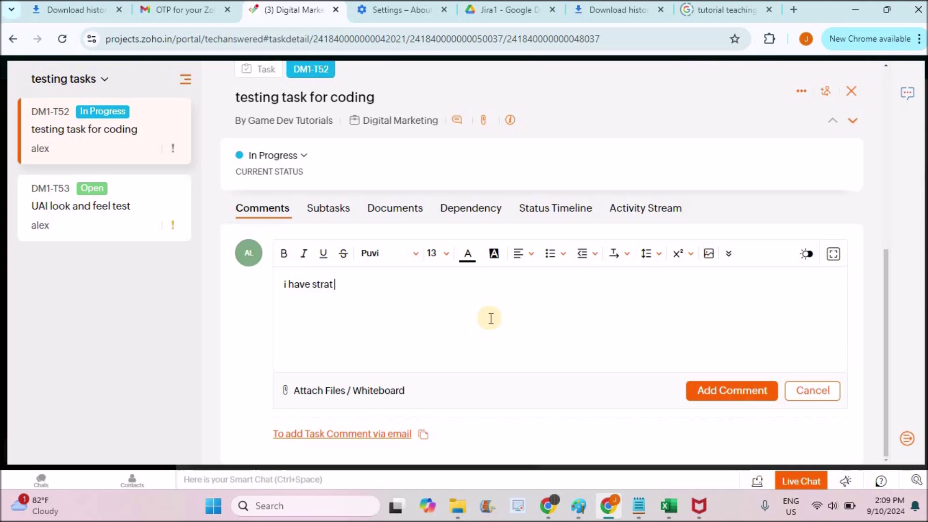
text( kjoloklklklkklkl 4)
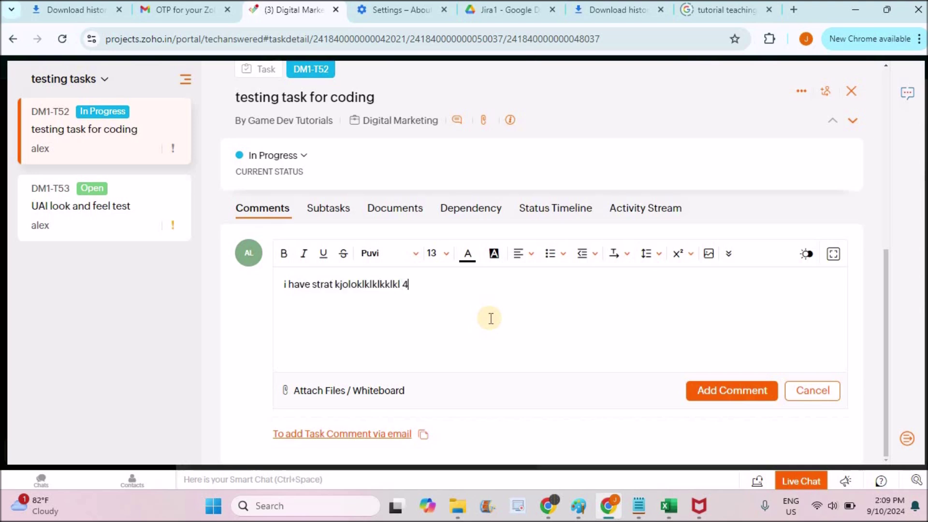
text(9[[])
key(BackSpace)
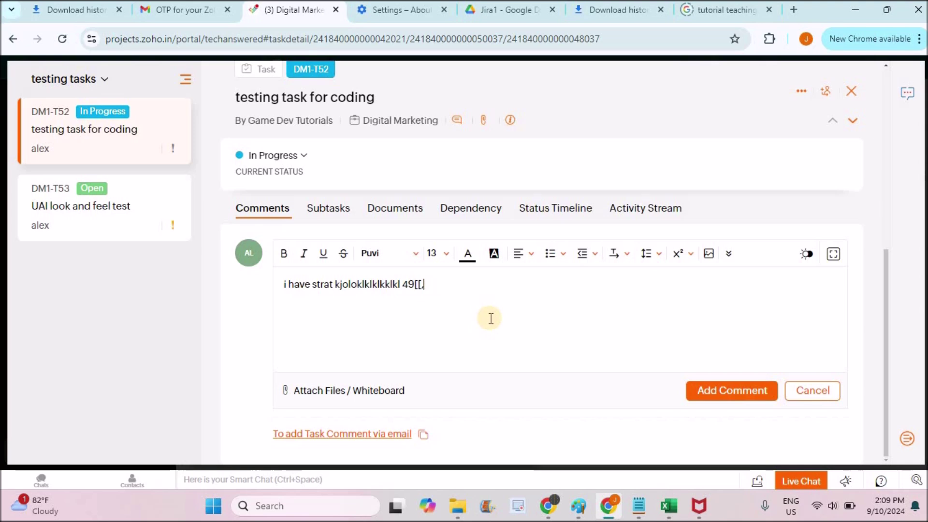
key(BackSpace)
key(BackSpace)
key(BackSpace)
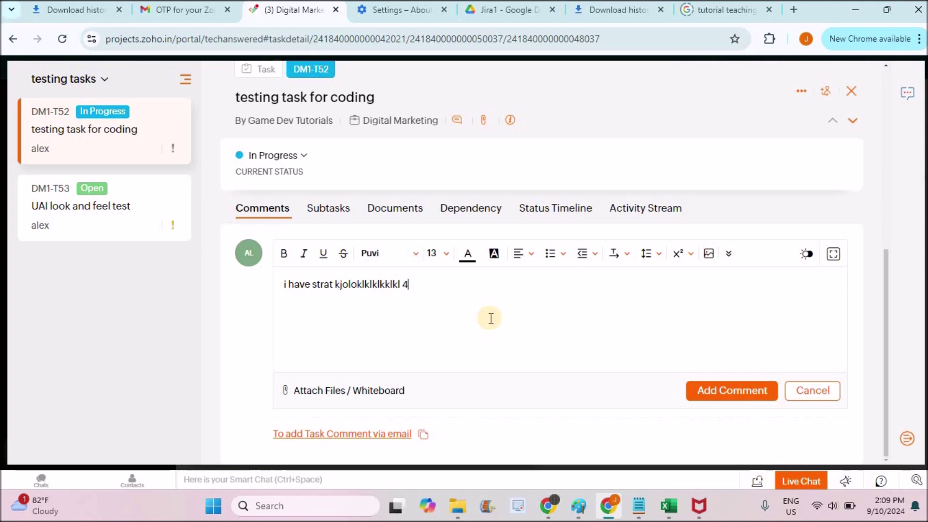
text(0)
key(BackSpace)
key(BackSpace)
key(BackSpace)
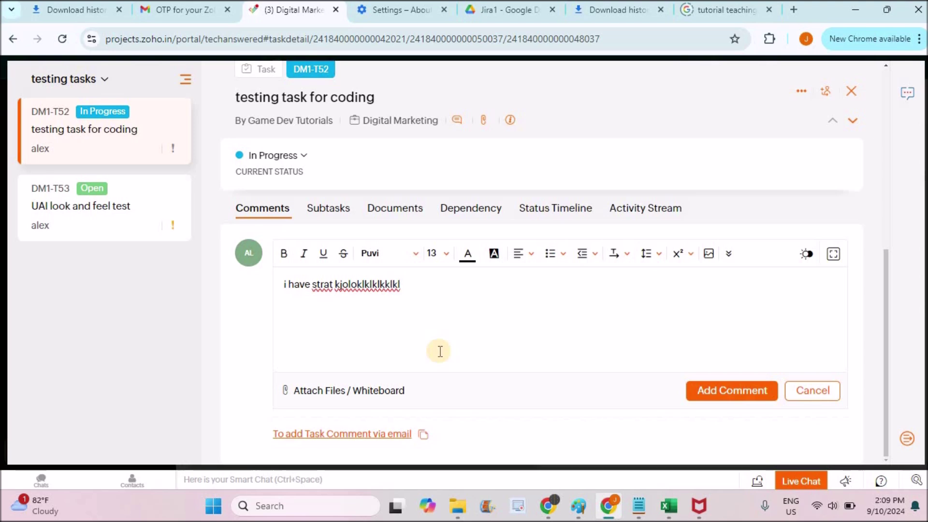
click(548, 503)
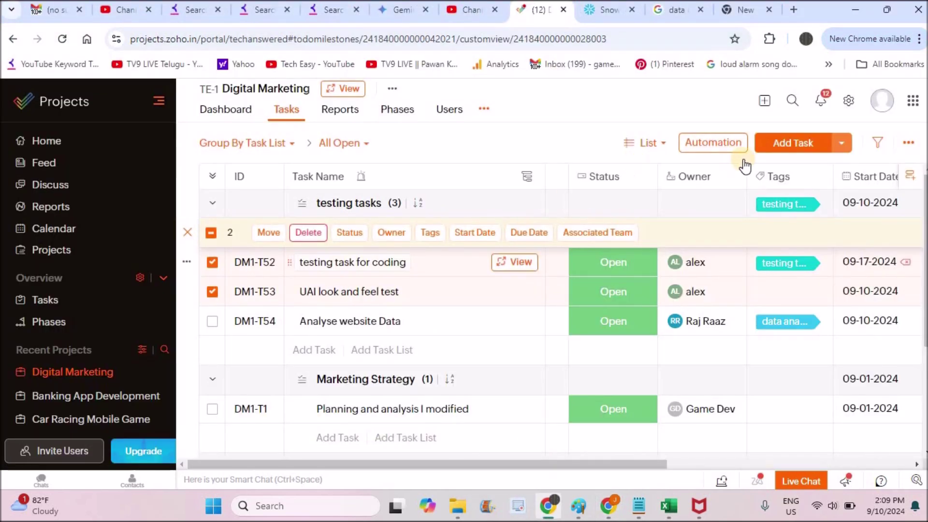
Step: Open a blank New Task form in the testing tasks list, checking Owner options without picking one
click(766, 145)
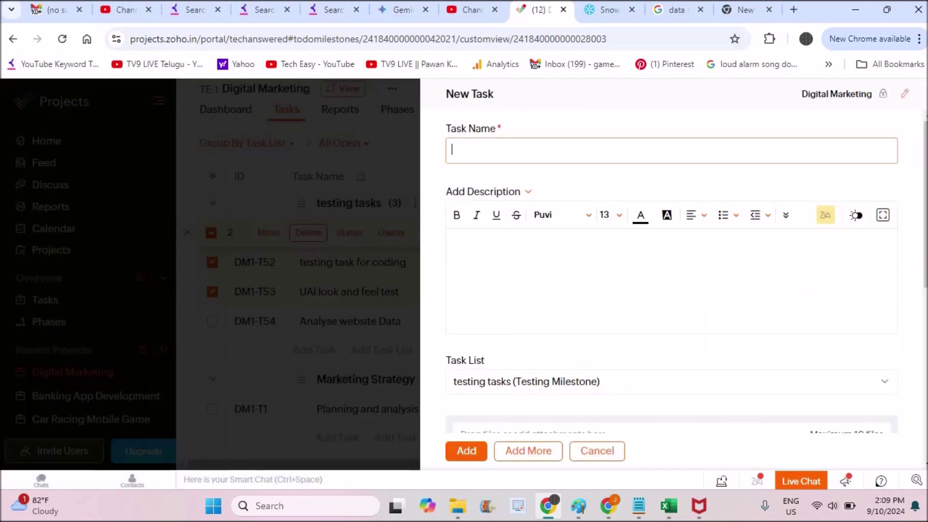
scroll(601, 166, down, 1)
scroll(601, 165, down, 4)
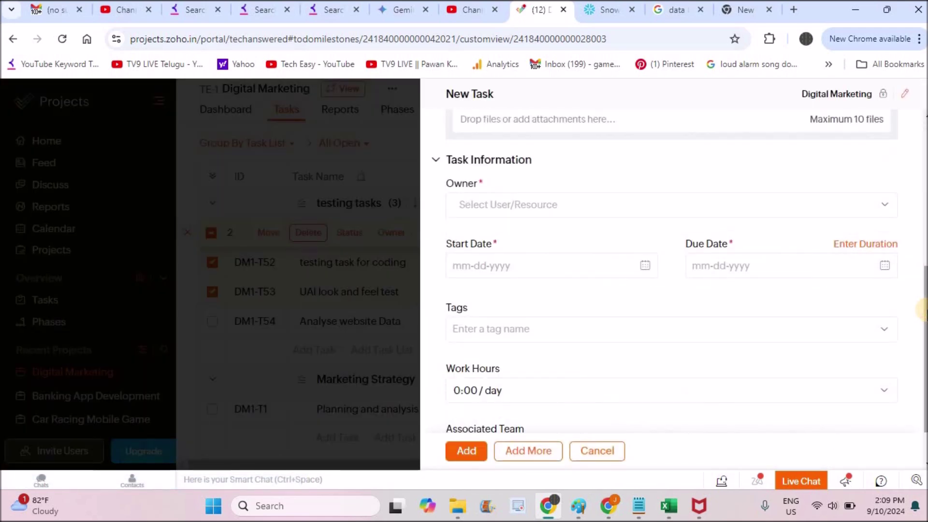
click(875, 212)
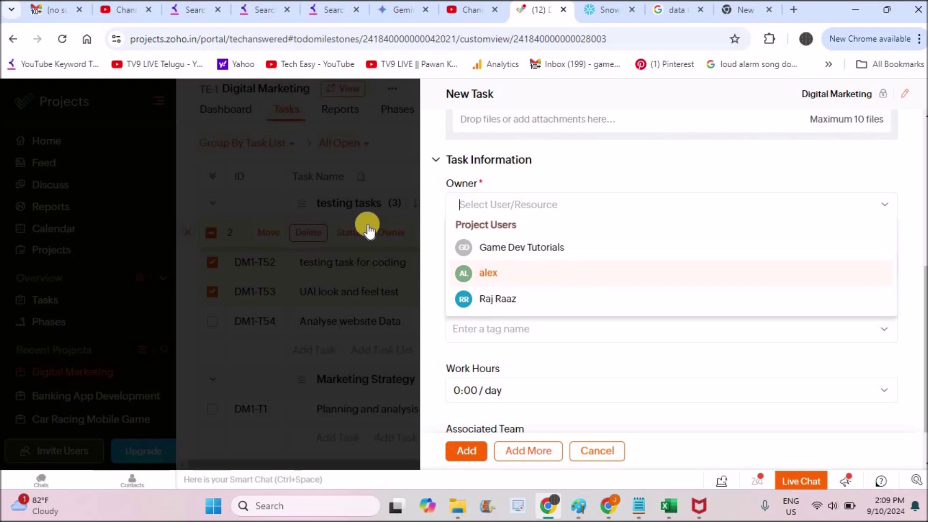
click(184, 161)
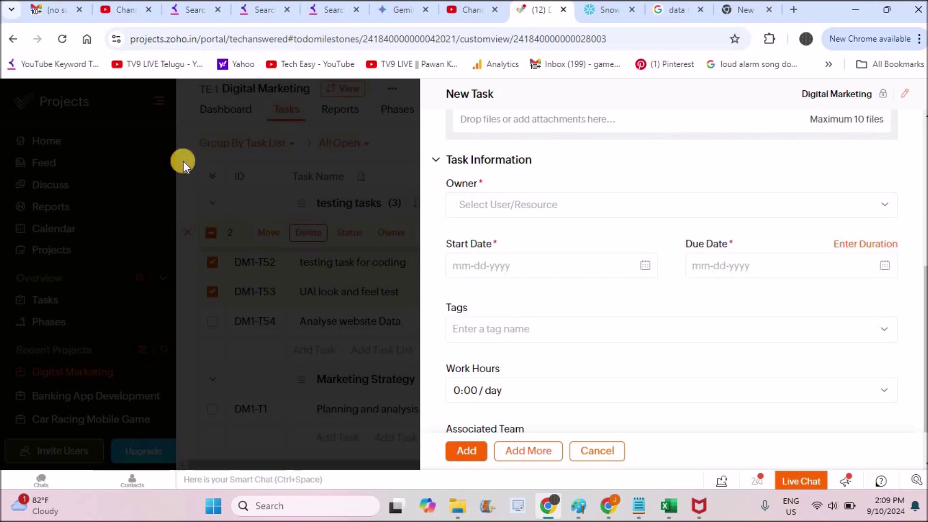